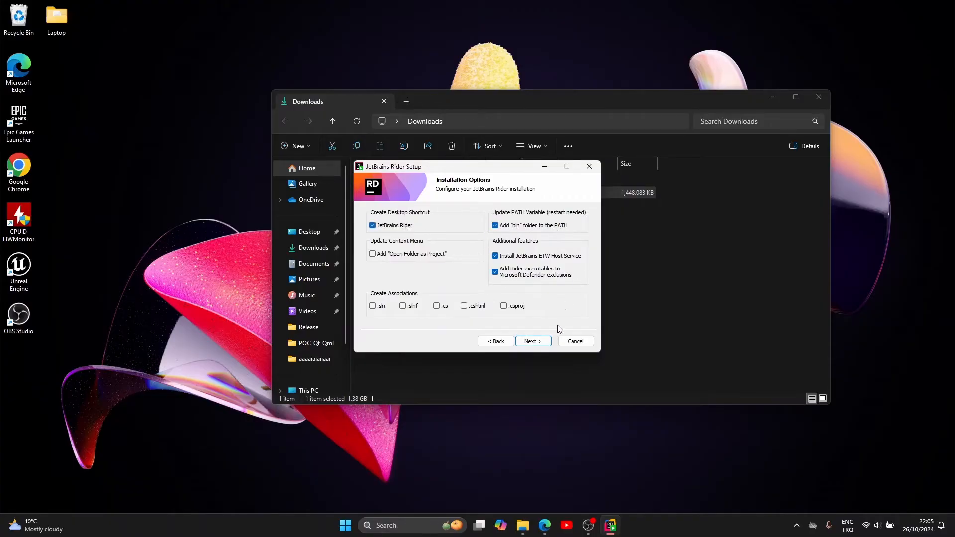
Proceed past the Rider installation options and accept the JetBrains user agreement at first launch
click(542, 341)
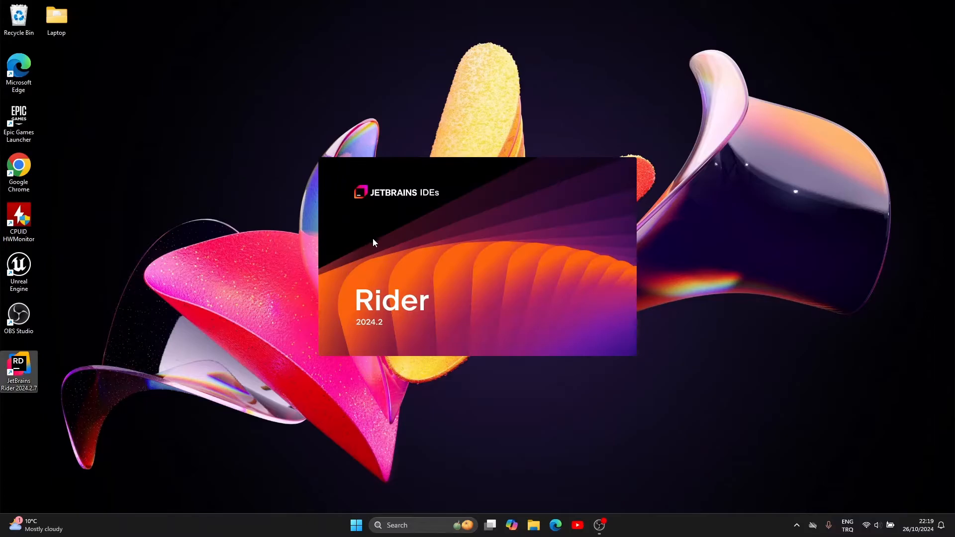
click(353, 334)
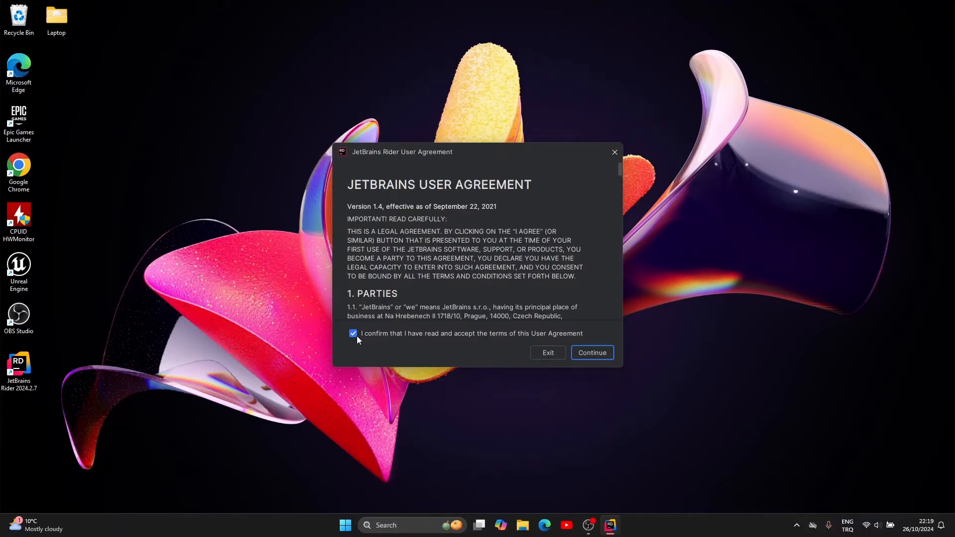
click(591, 354)
click(496, 353)
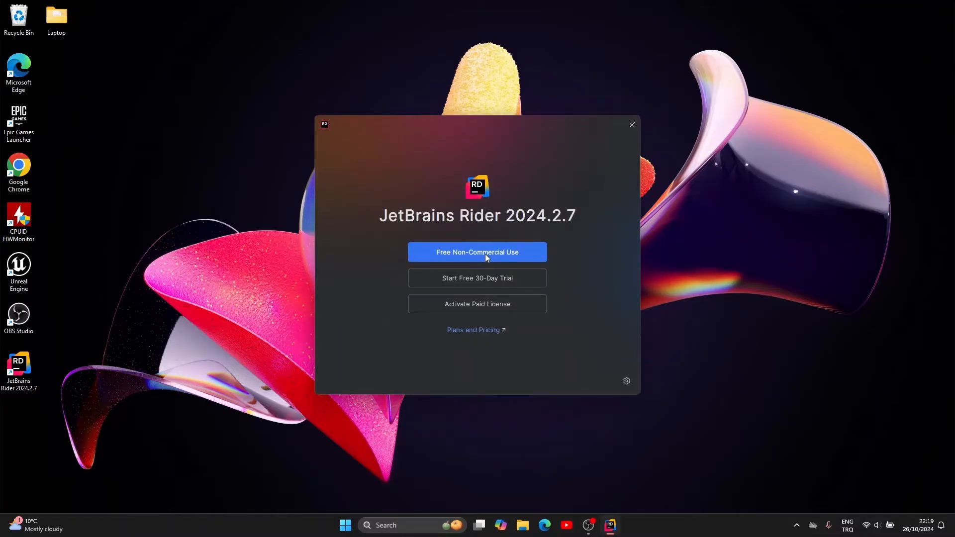
Choose free non-commercial use for Rider, agree to the terms and conditions, and log in with the JetBrains account
click(527, 249)
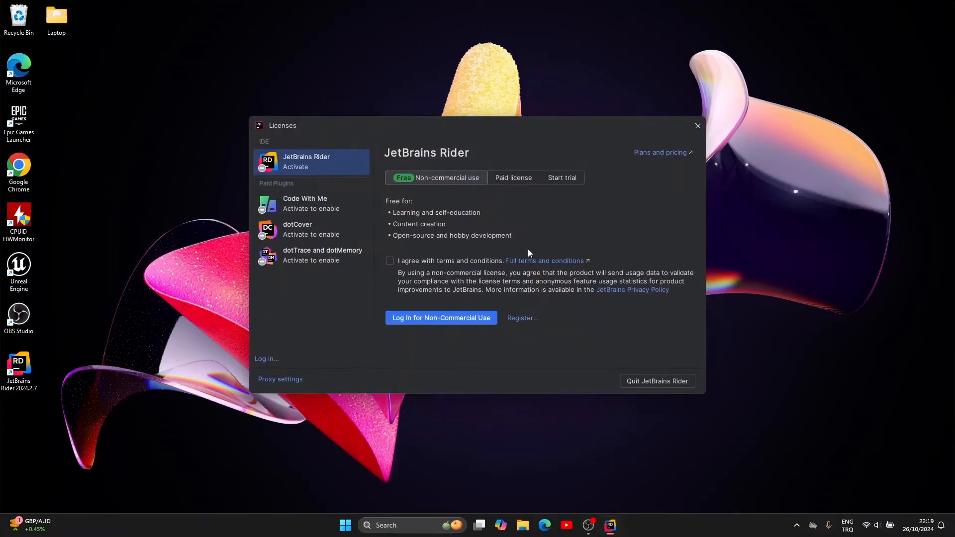
click(422, 264)
click(443, 319)
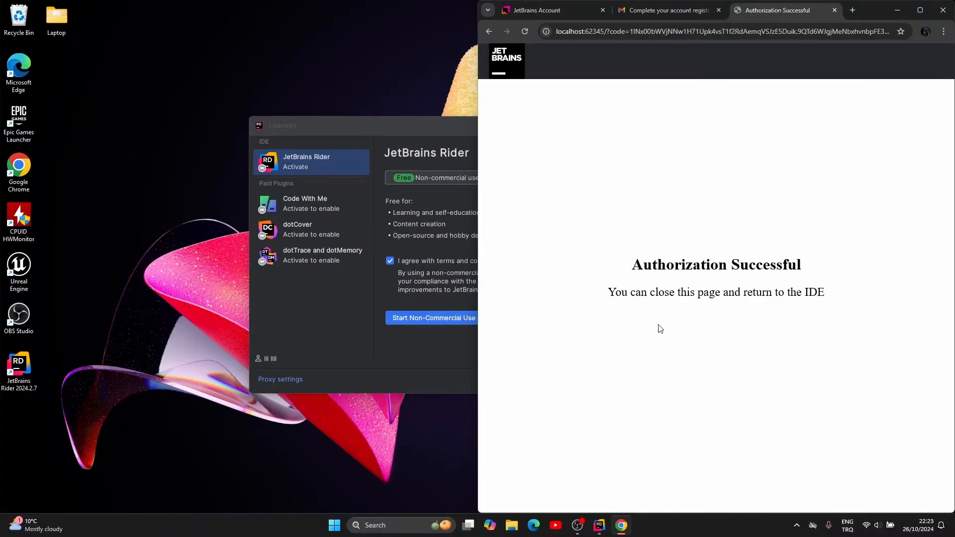
Start the non-commercial use licence in Rider, and close the licence window and the browser
click(408, 352)
click(442, 319)
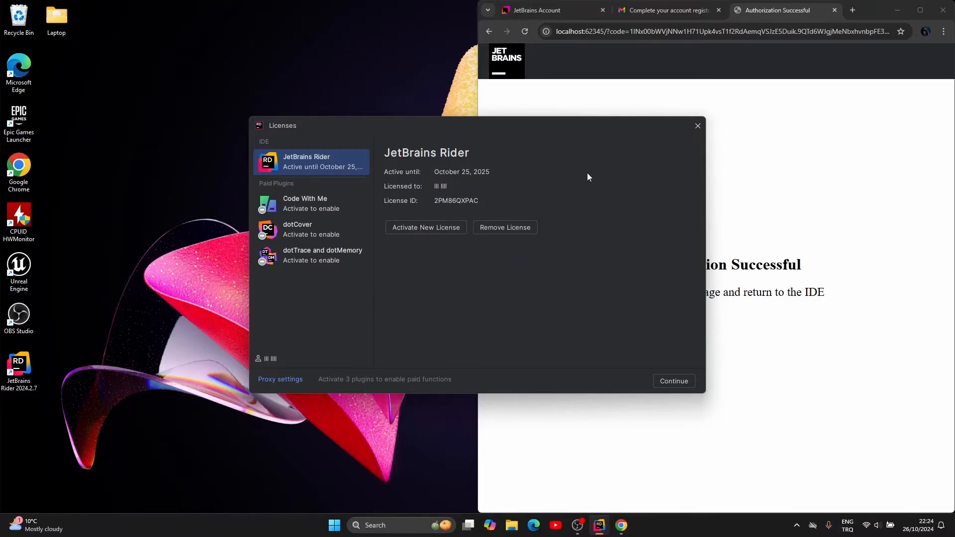
click(699, 128)
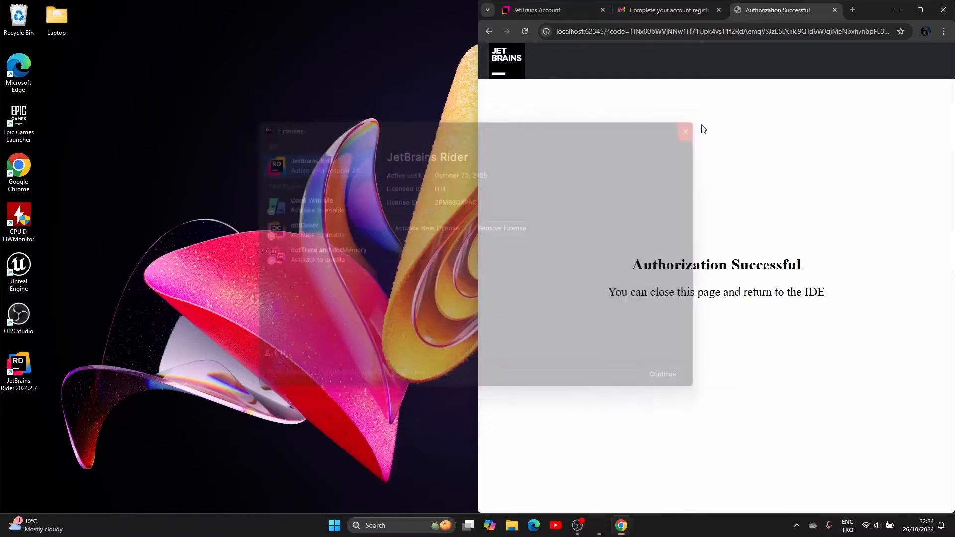
click(944, 10)
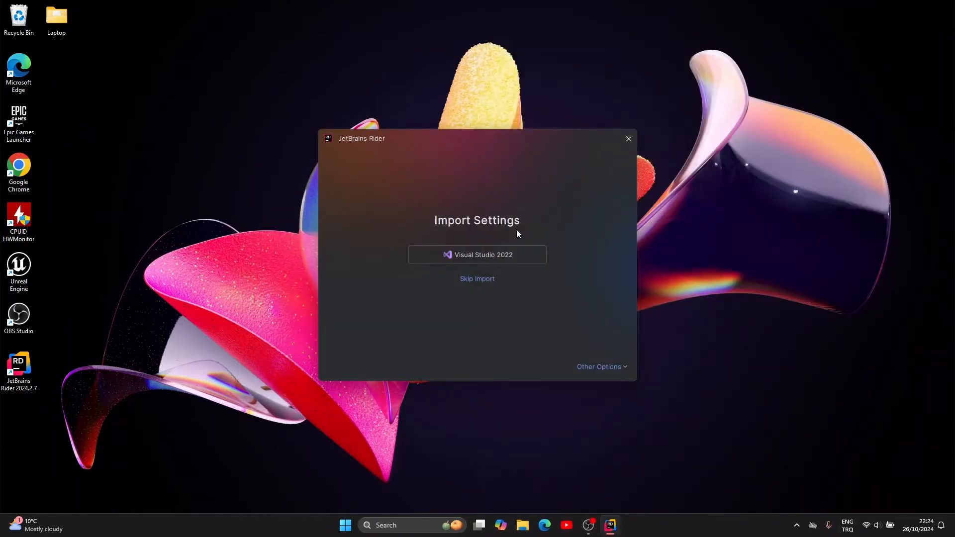
Complete Rider's first-run setup with the JetBrains IDE keymap, skipping the settings import and the featured plugins
click(474, 279)
click(569, 368)
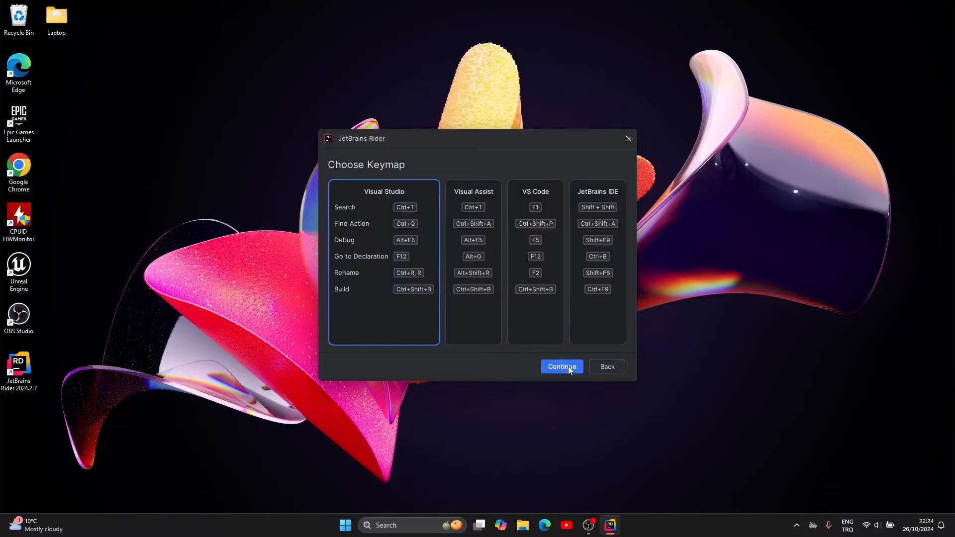
click(606, 288)
click(571, 367)
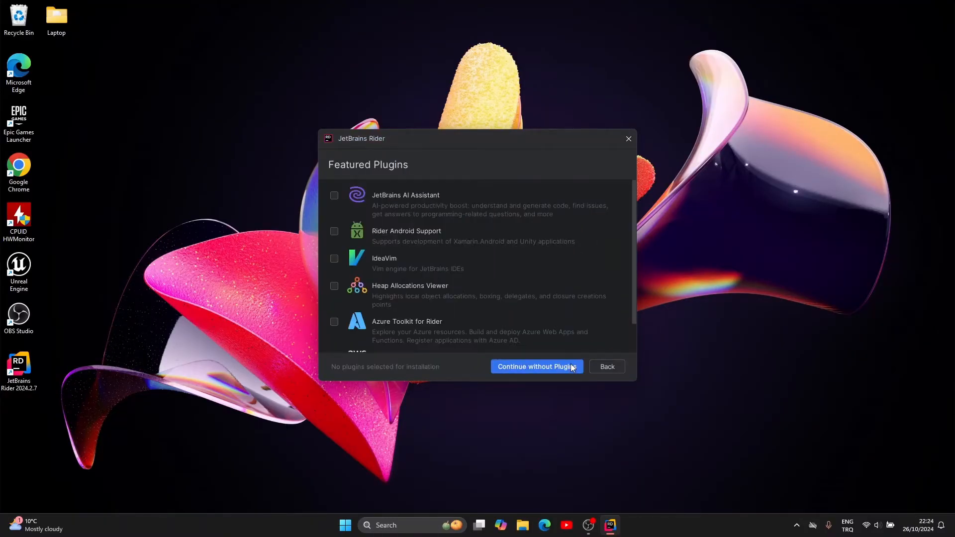
scroll(551, 362, down, 1)
click(551, 362)
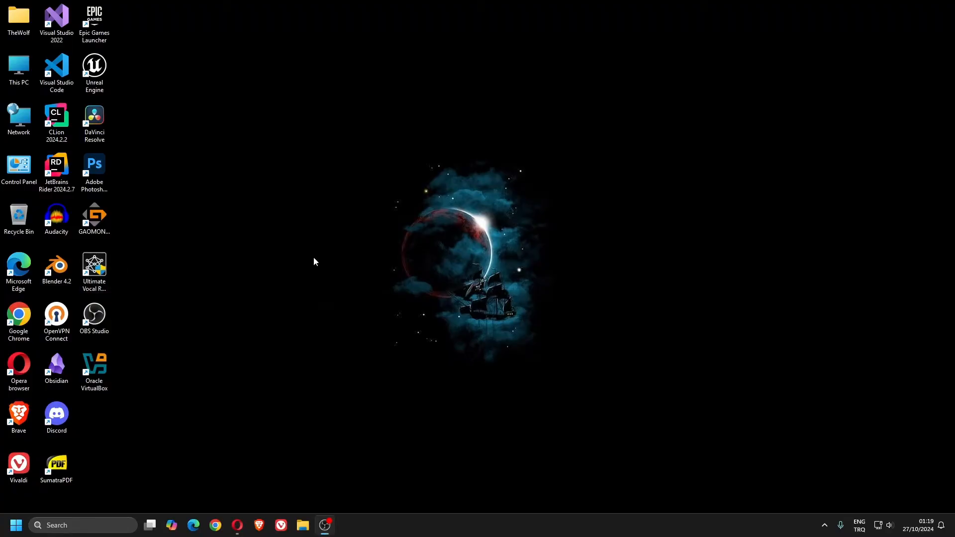
Launch Unreal Engine and create a C++ project named MyProject from the Third Person games template
double_click(109, 75)
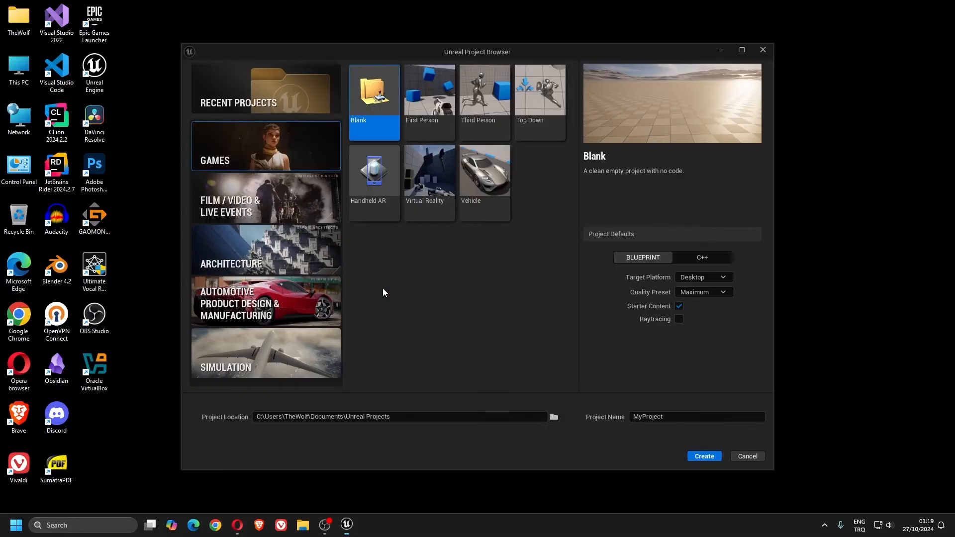
click(500, 108)
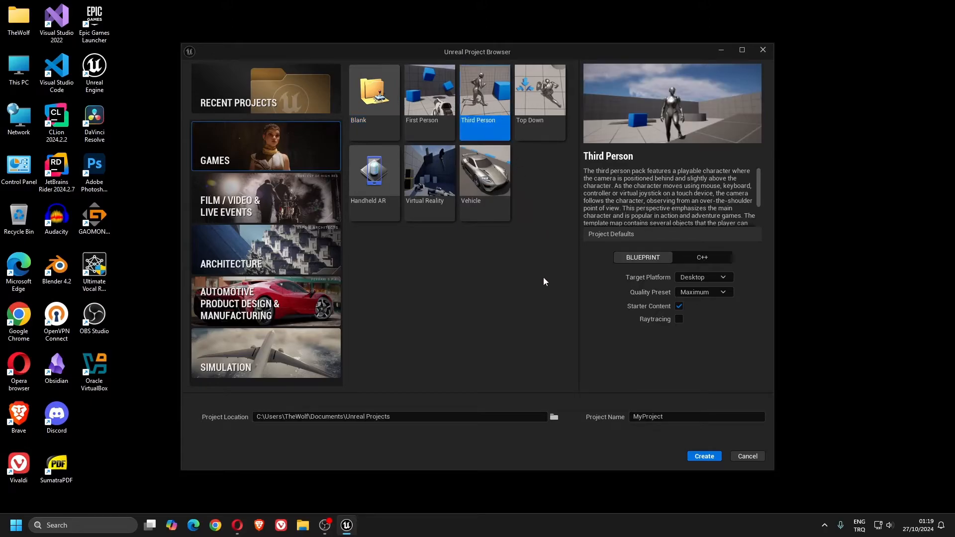
click(713, 259)
click(701, 455)
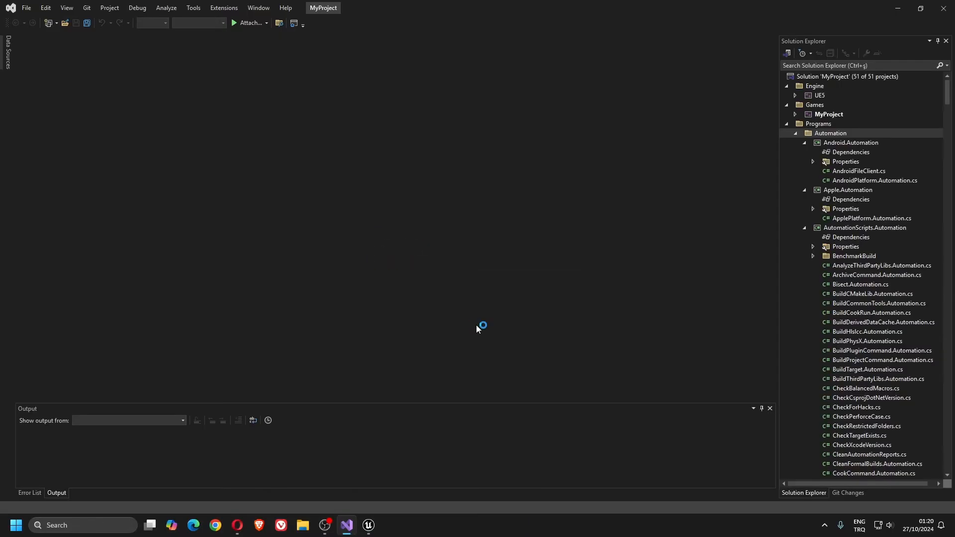
Switch to the Unreal Editor, set the source code editor preference to Rider, and restart the editor to apply it
mouse_move(369, 526)
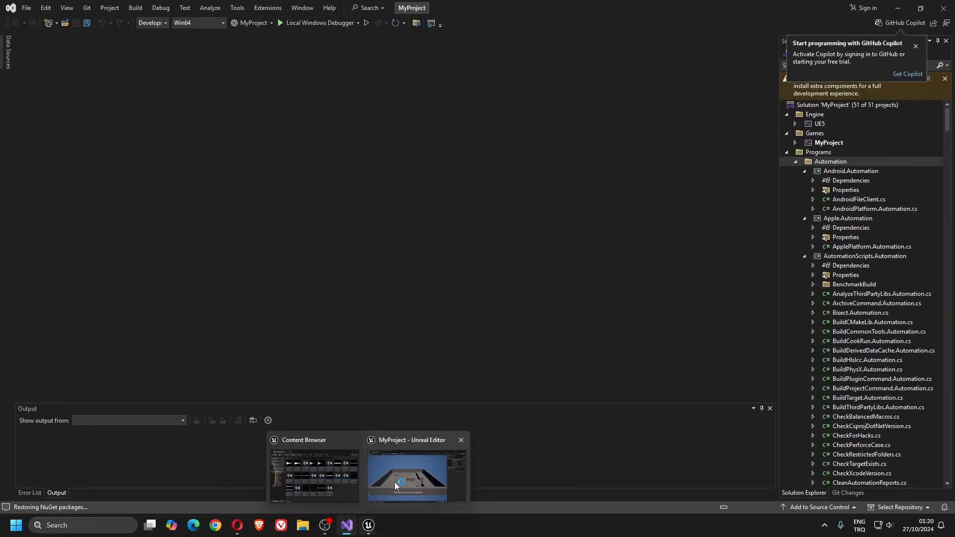
click(387, 494)
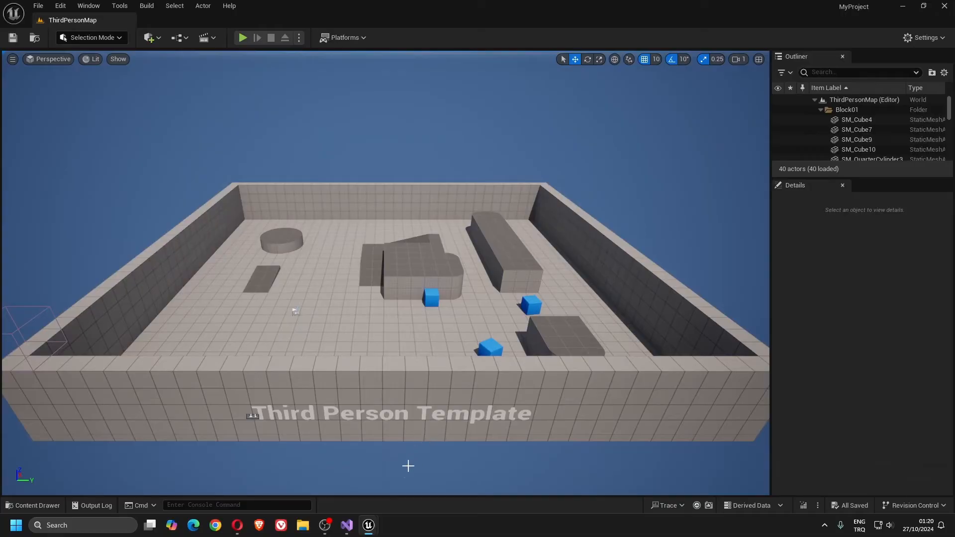
click(62, 7)
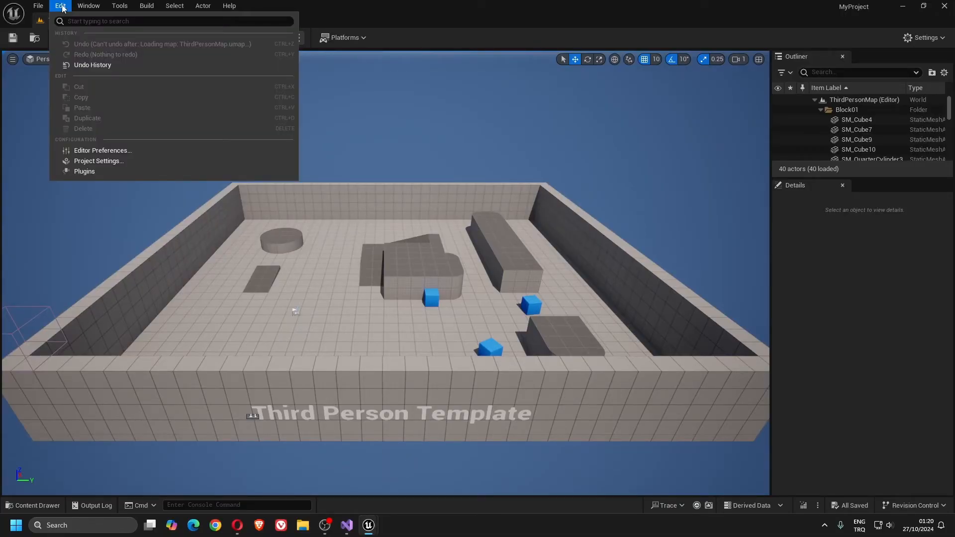
click(131, 150)
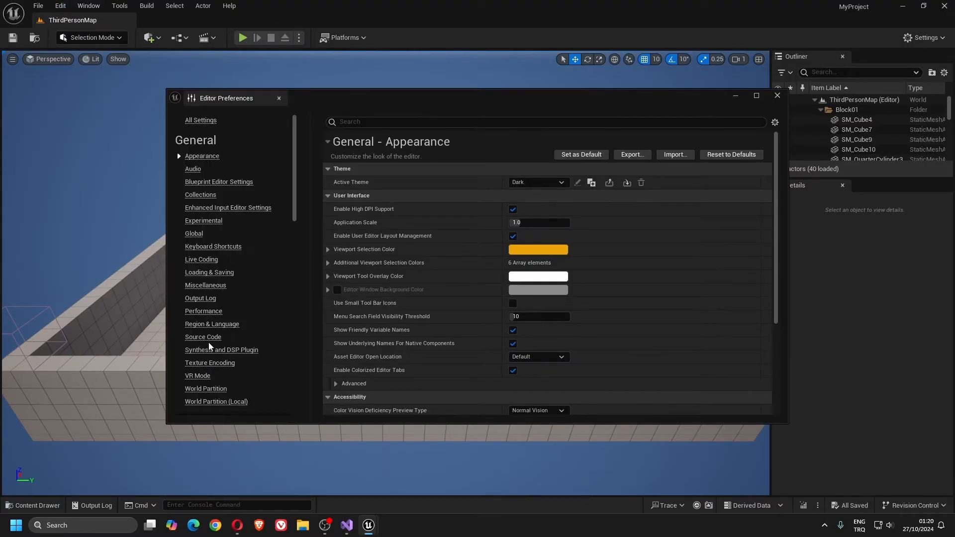
click(205, 338)
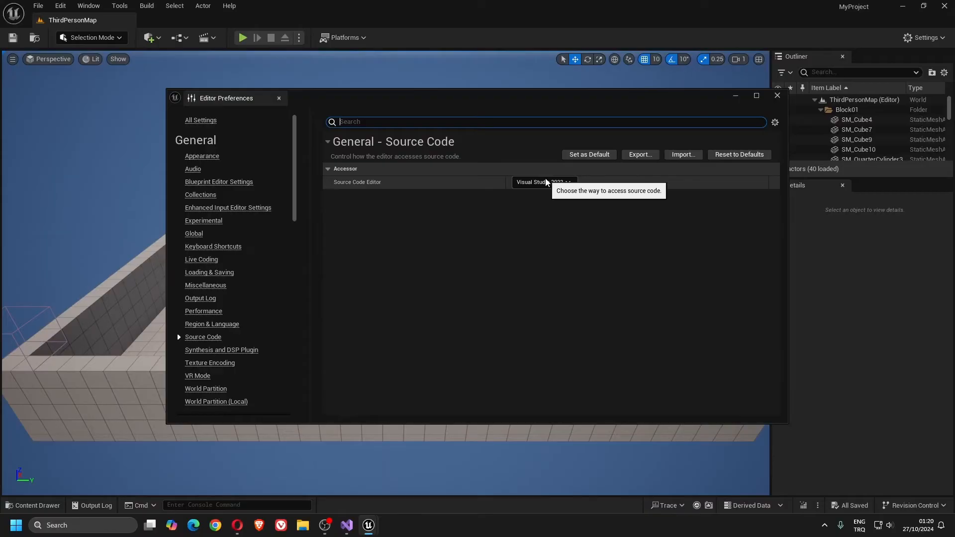
click(567, 183)
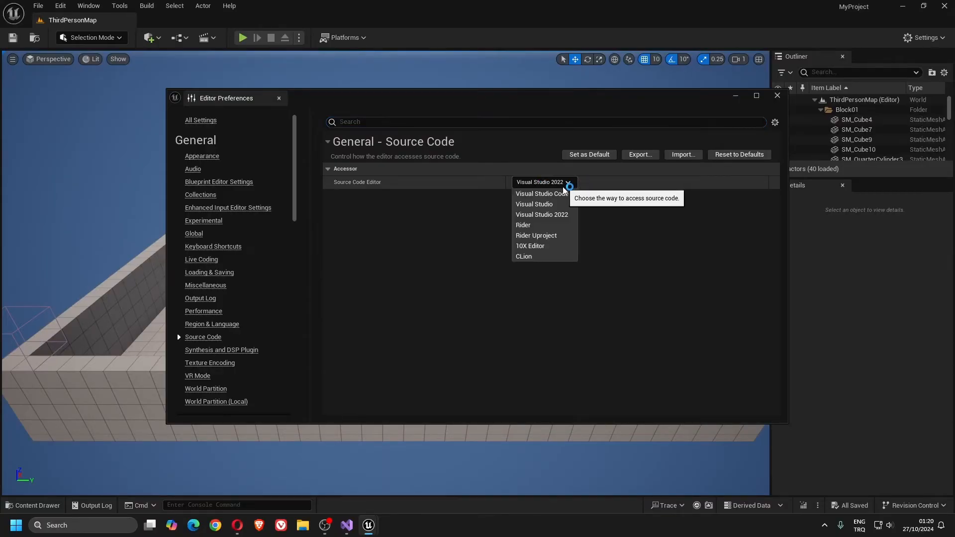
click(549, 225)
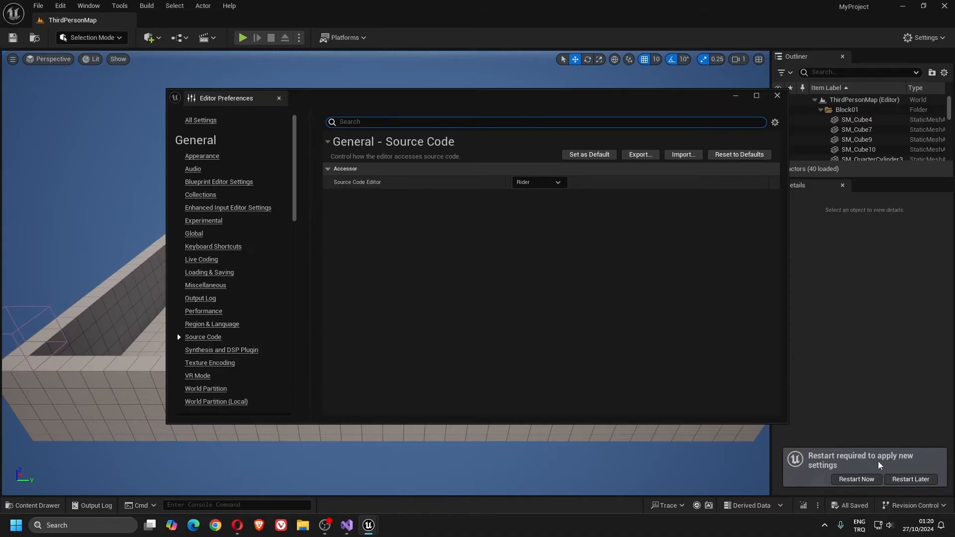
click(863, 483)
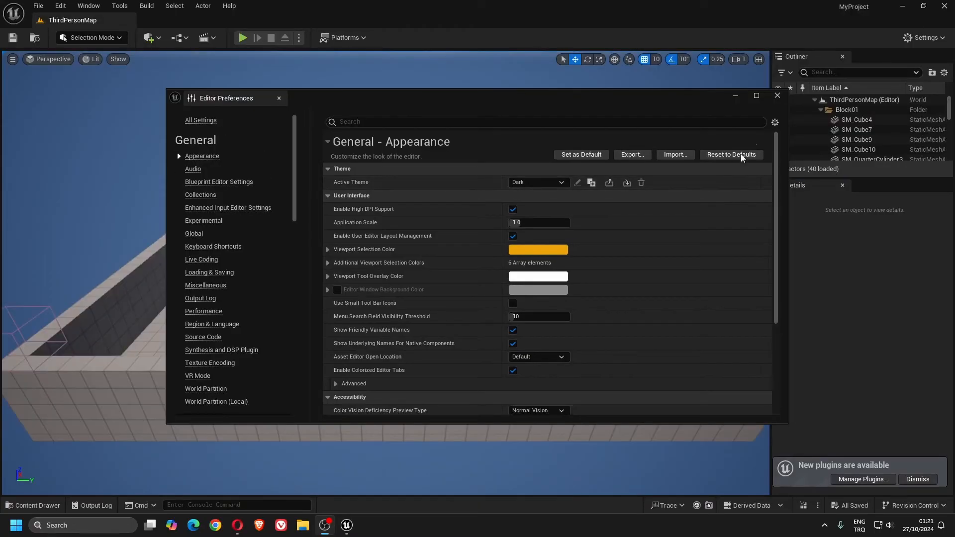
Close the Editor Preferences and refresh the Rider project files for MyProject
click(778, 95)
click(717, 112)
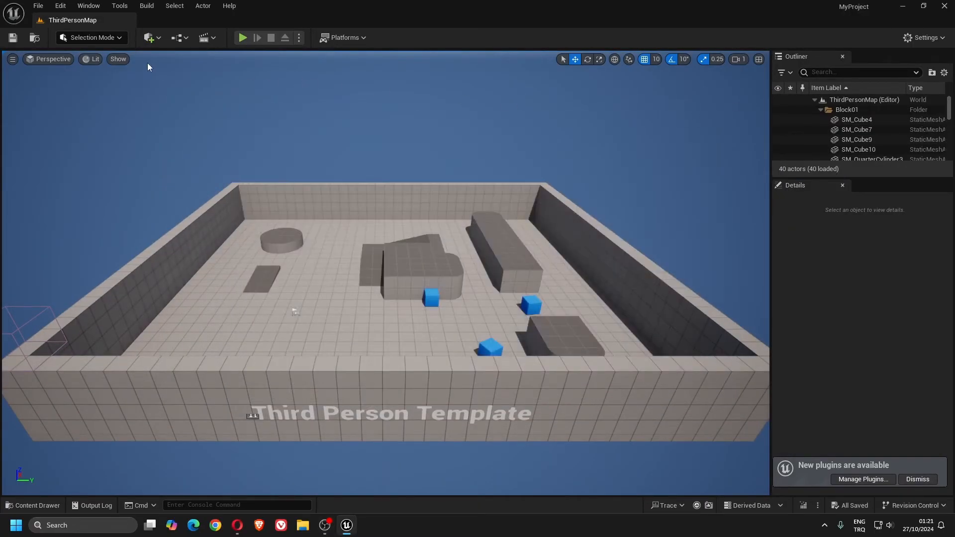
click(147, 6)
click(120, 7)
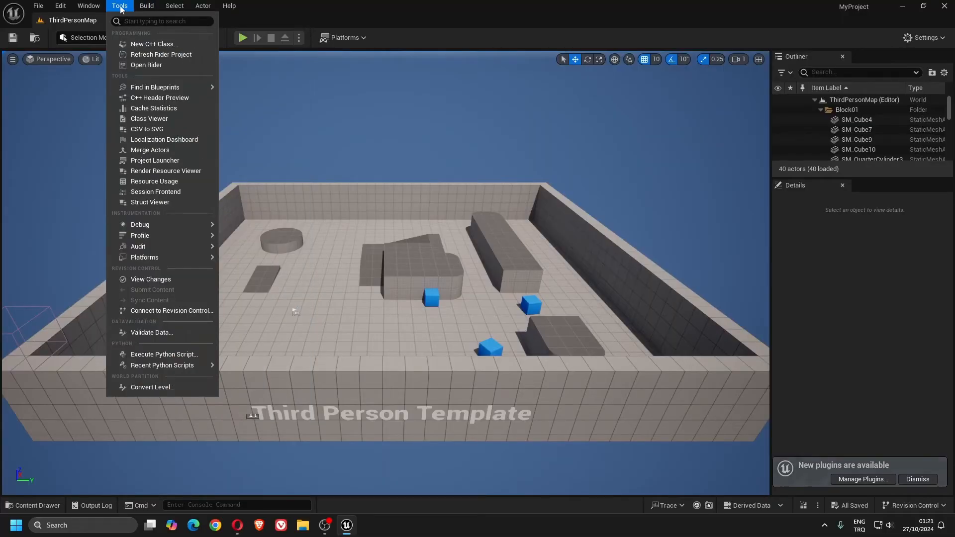
click(160, 56)
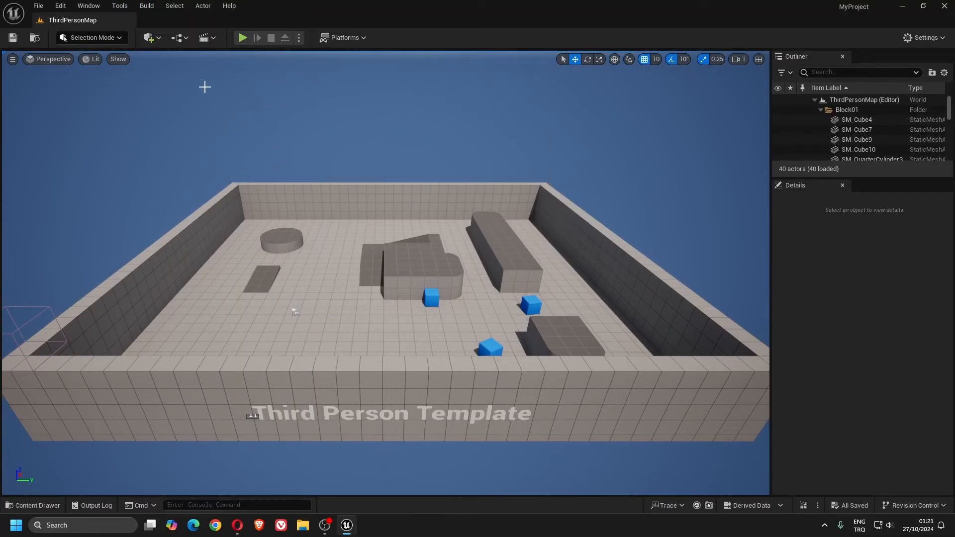
Open MyProject in Rider from the Unreal Editor, trust the solution, and tidy the workspace by maximizing the window and hiding the AI Assistant pane
click(120, 6)
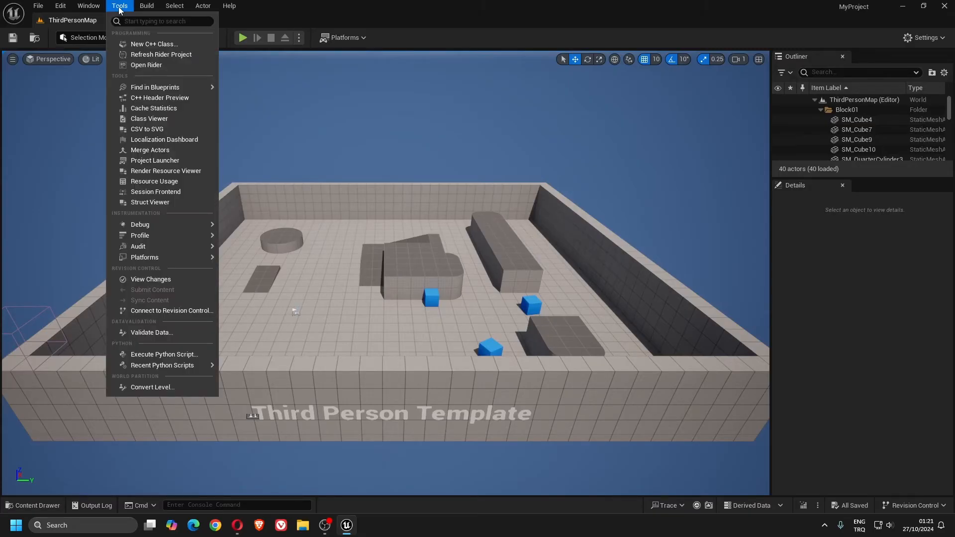
click(160, 54)
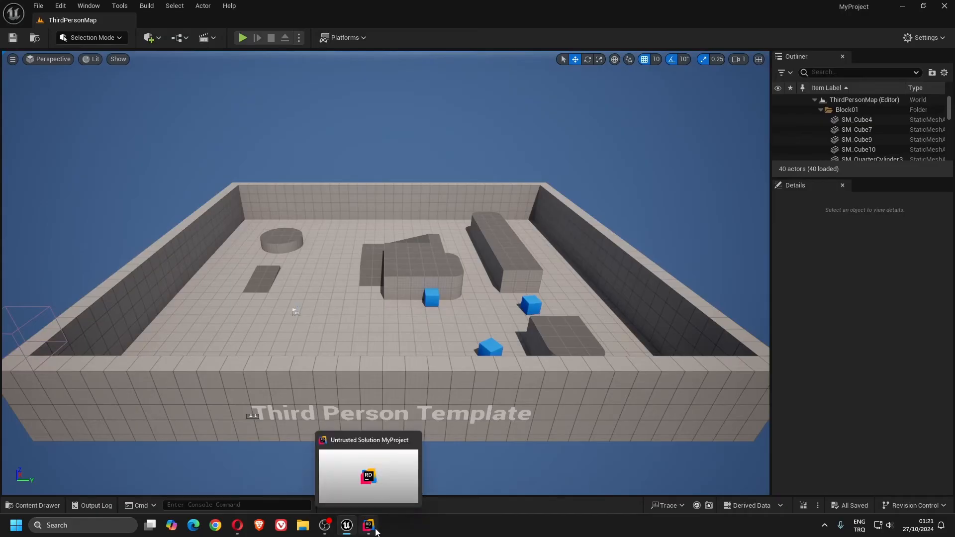
click(376, 532)
click(557, 304)
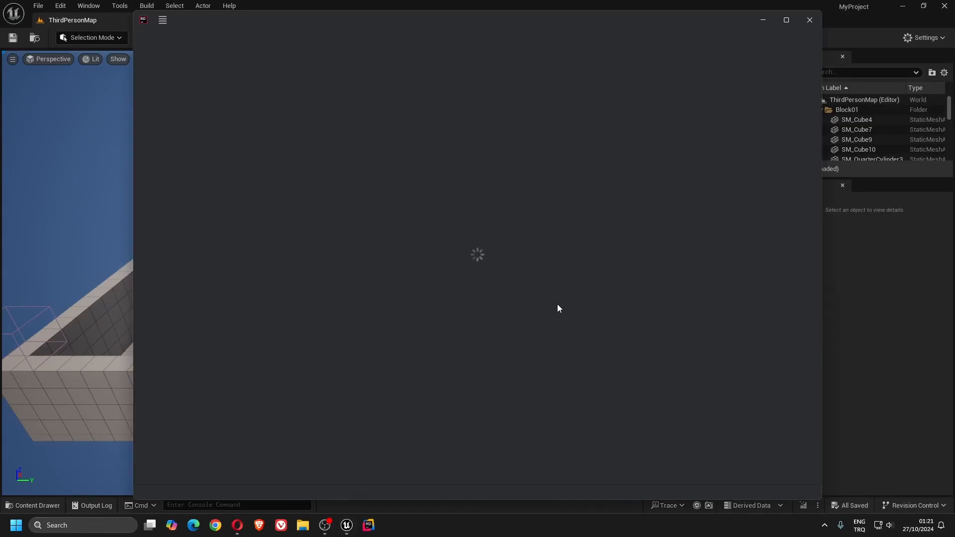
click(782, 23)
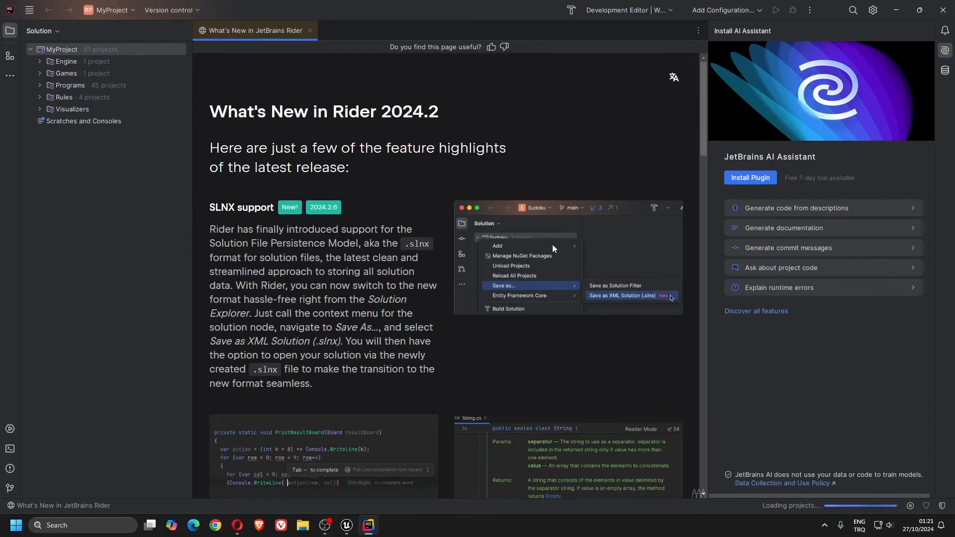
scroll(522, 247, down, 1)
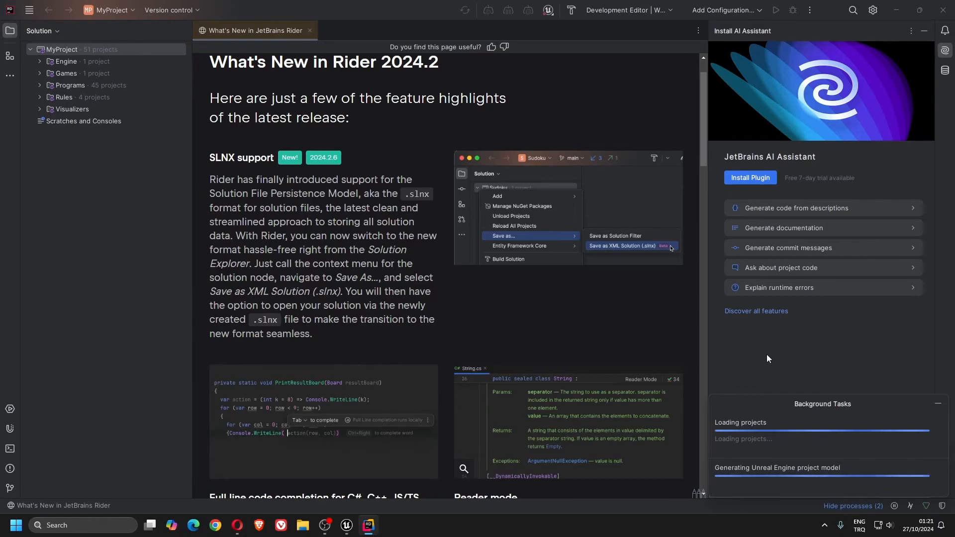
click(924, 31)
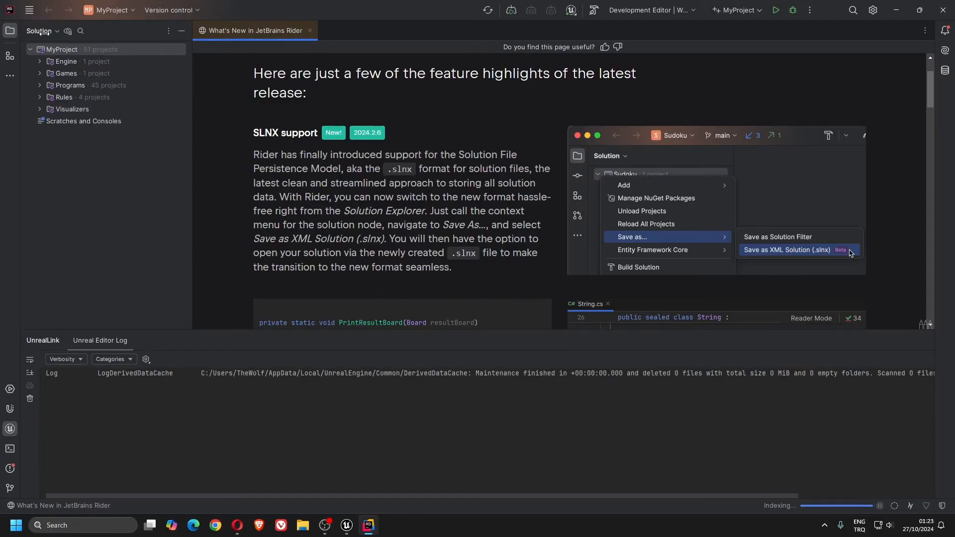
Open Rider's Unreal Engine settings under Languages & Frameworks and try to install RiderLink in the engine
click(29, 10)
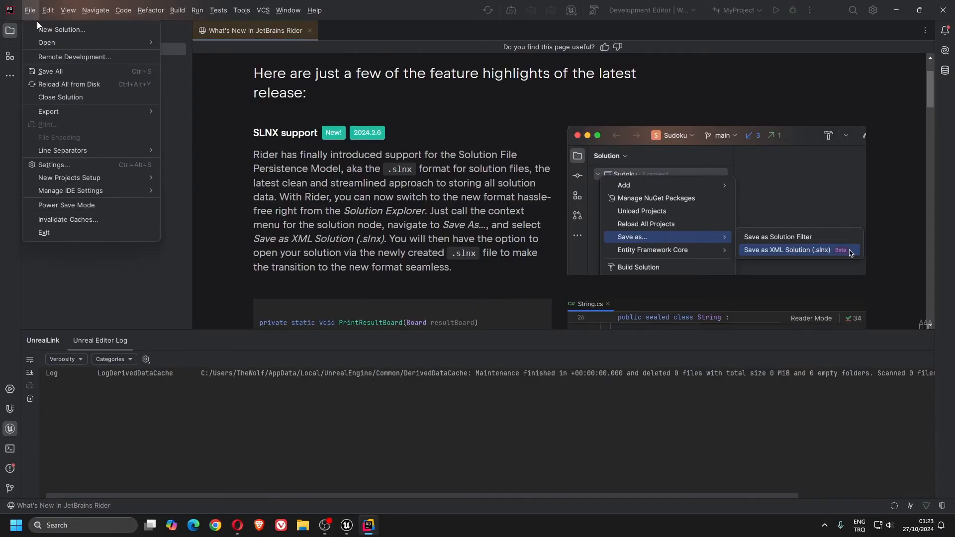
click(90, 164)
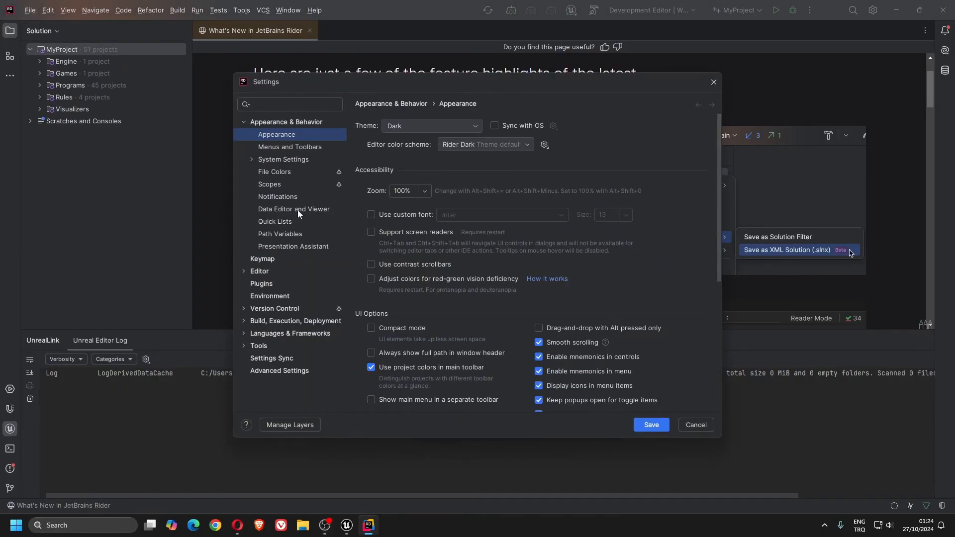
click(308, 334)
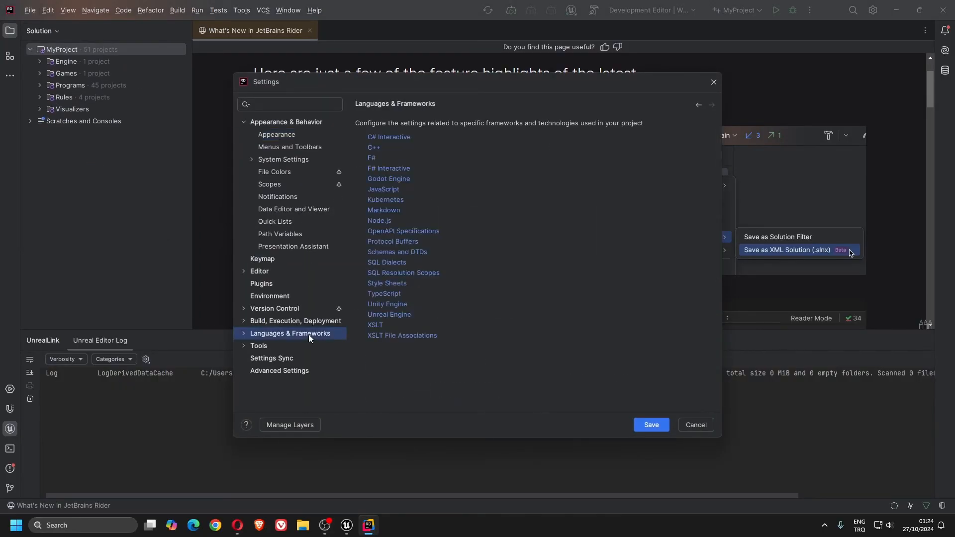
click(396, 313)
scroll(494, 281, down, 3)
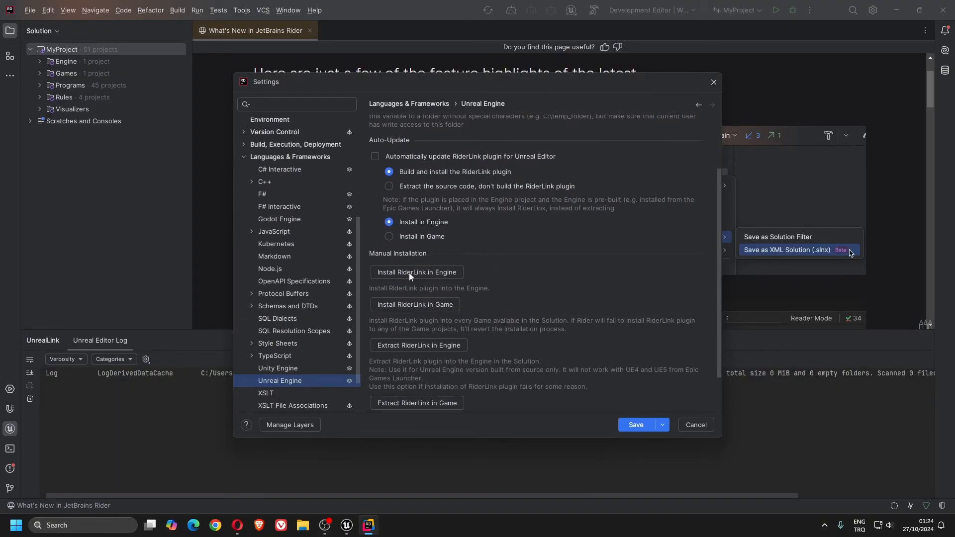
click(453, 273)
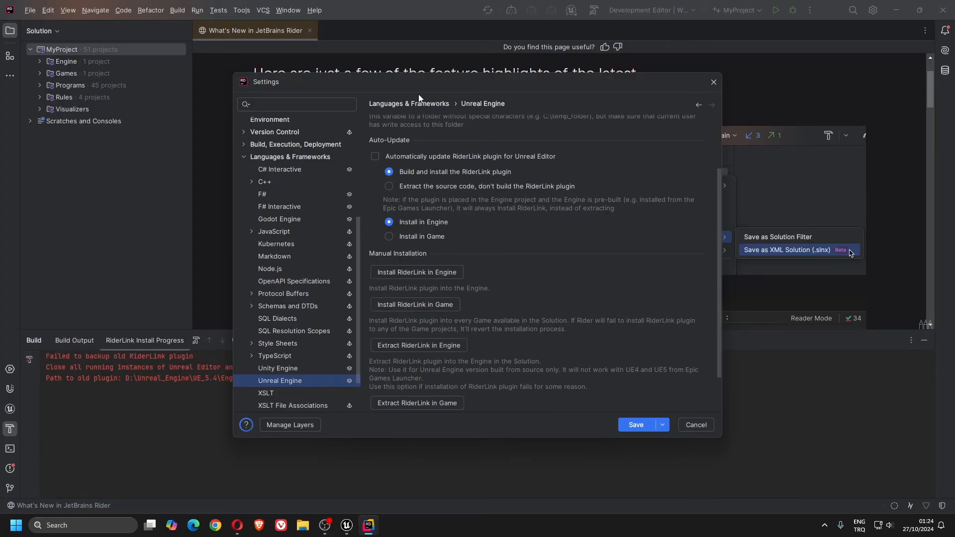
Close the running Unreal Editor, retry installing RiderLink in the engine from Rider, and close the settings once it is installed
drag(461, 92, 523, 161)
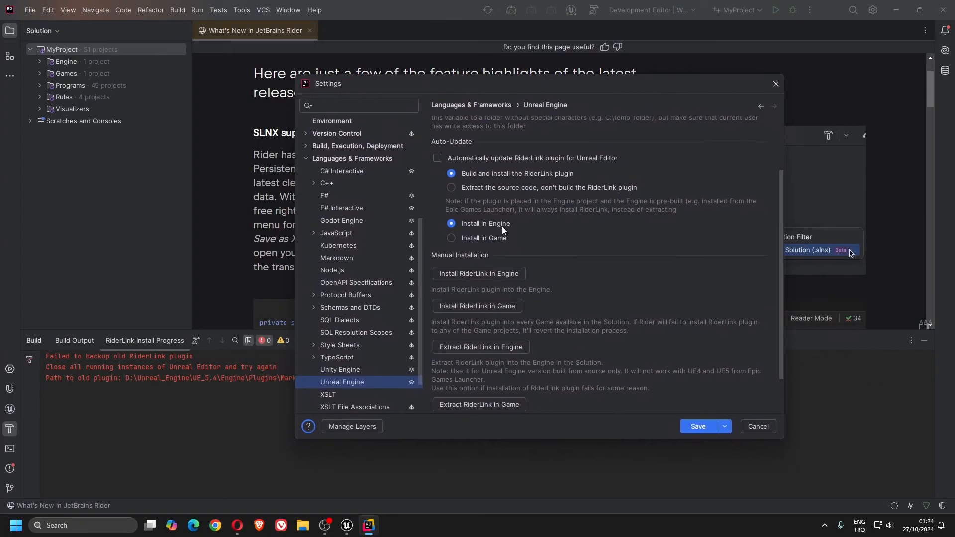
click(349, 524)
click(368, 525)
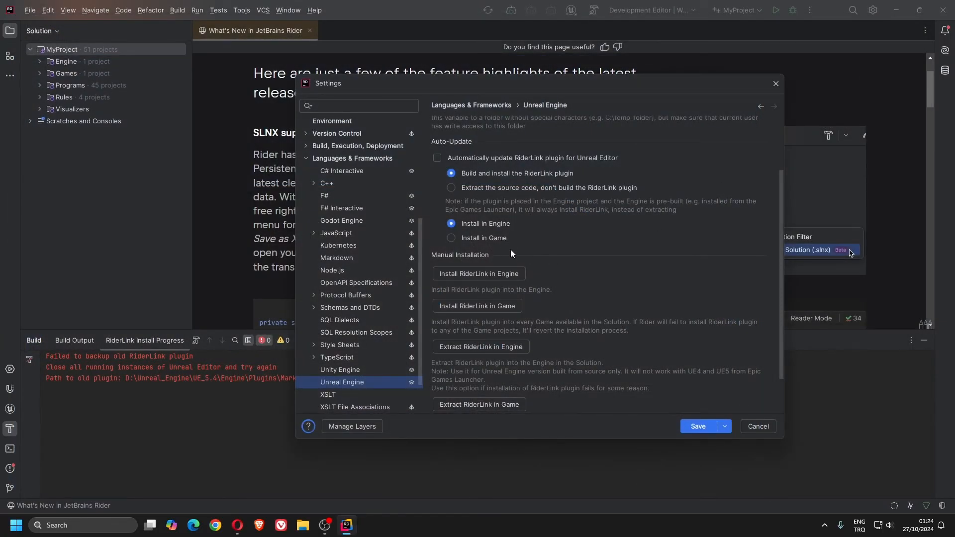
click(512, 274)
drag(591, 90, 621, 58)
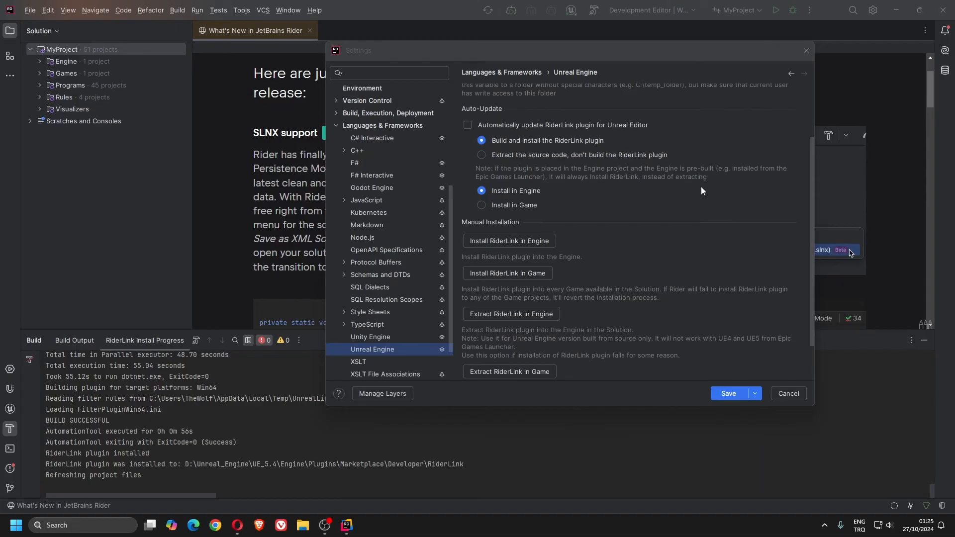
click(802, 59)
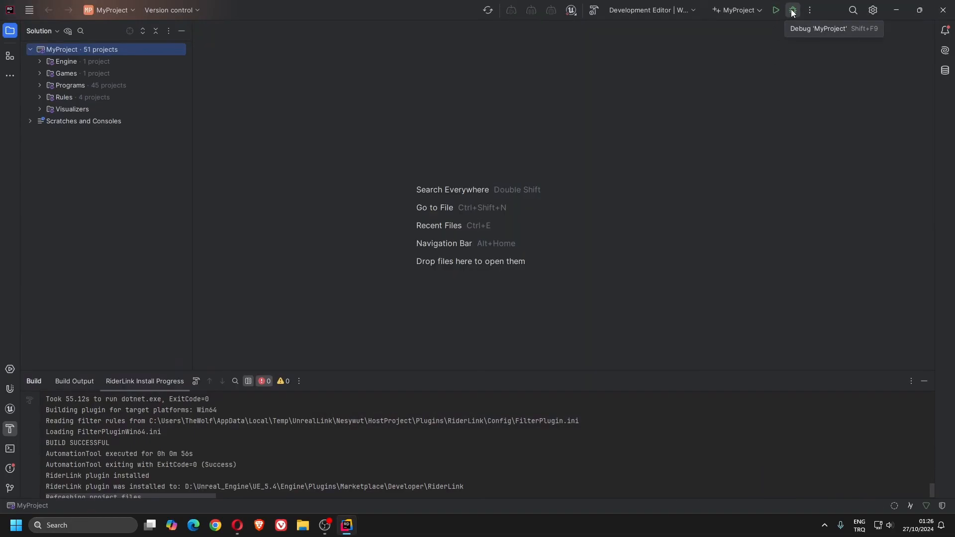
Start debugging MyProject and expand the Games folder in the solution to open one of the project's files
click(793, 11)
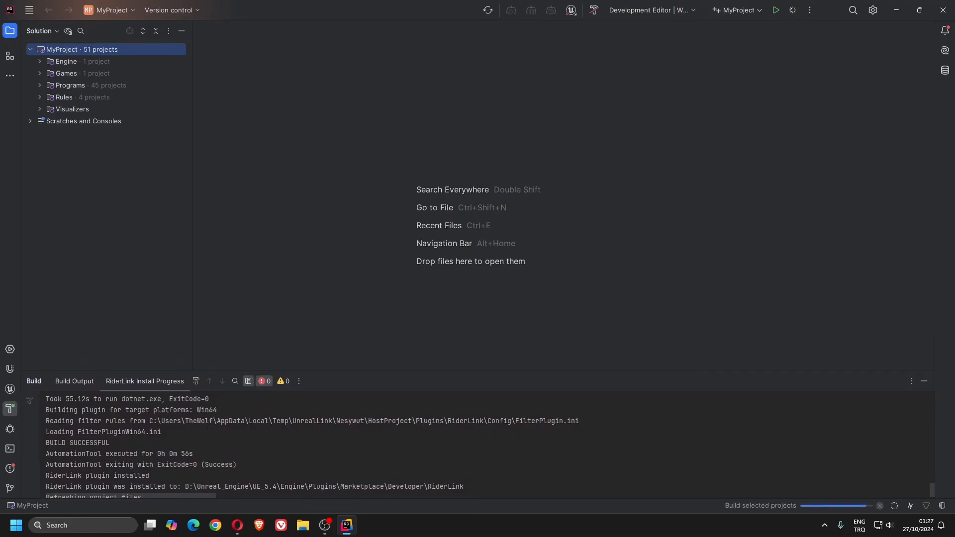
click(40, 73)
click(49, 86)
click(59, 121)
click(68, 133)
double_click(131, 181)
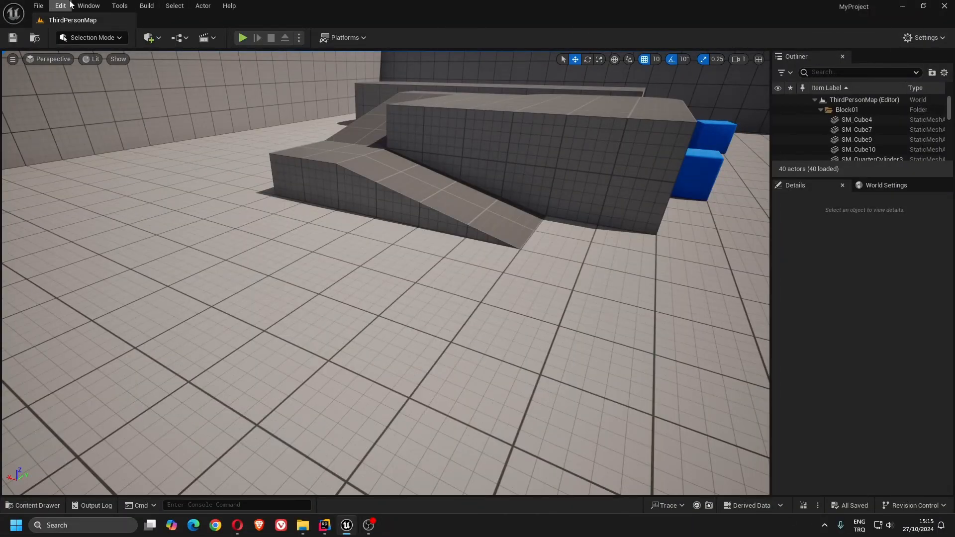
In the Unreal Editor, search the project's plugins for "rider" to check the Rider plugins
click(64, 6)
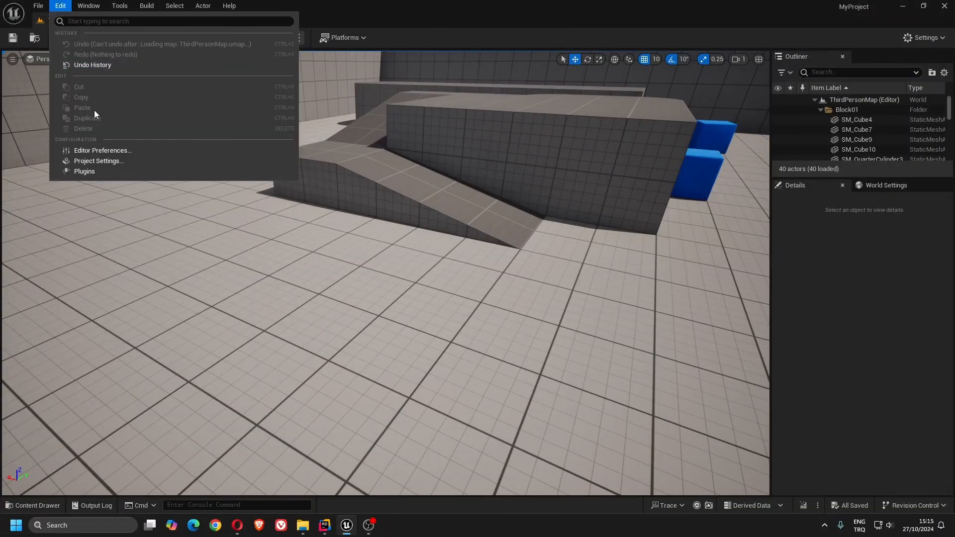
click(107, 171)
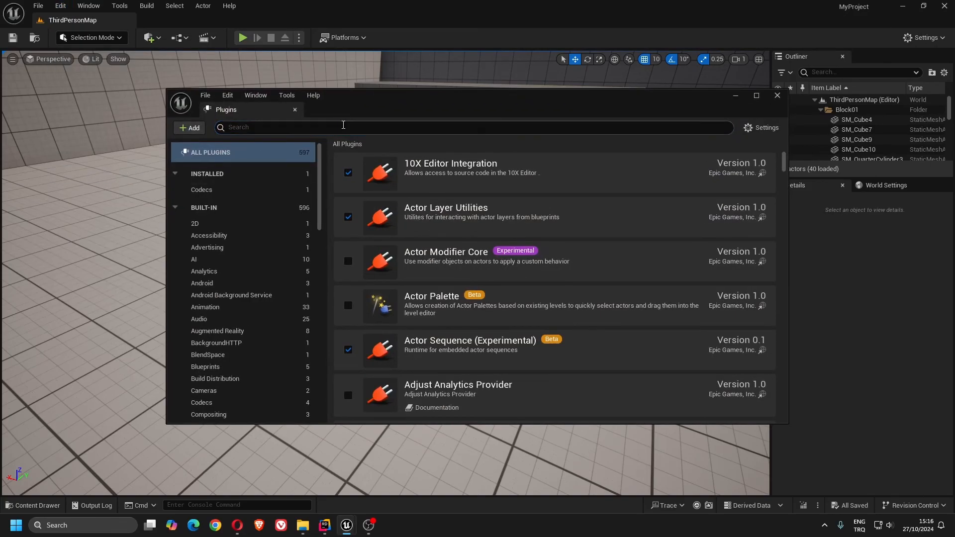
text(rider)
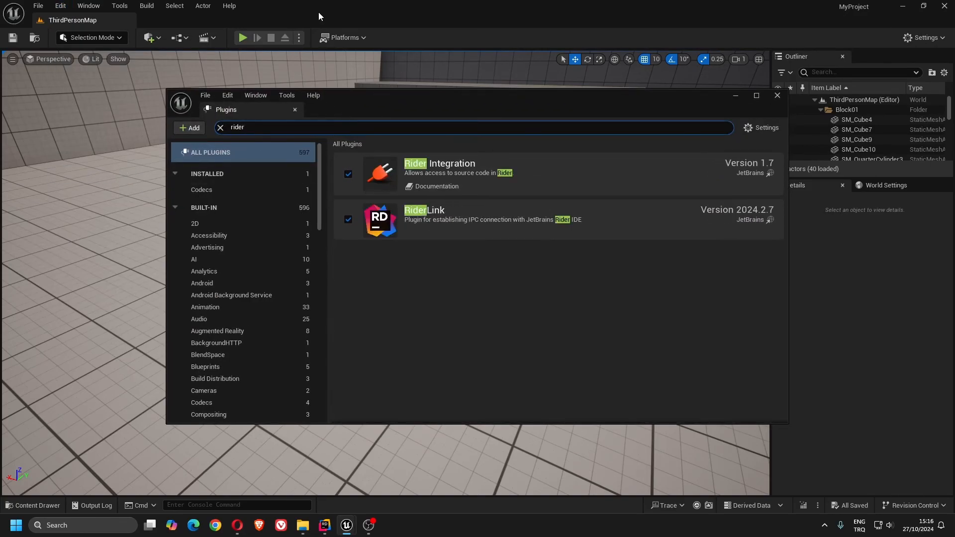